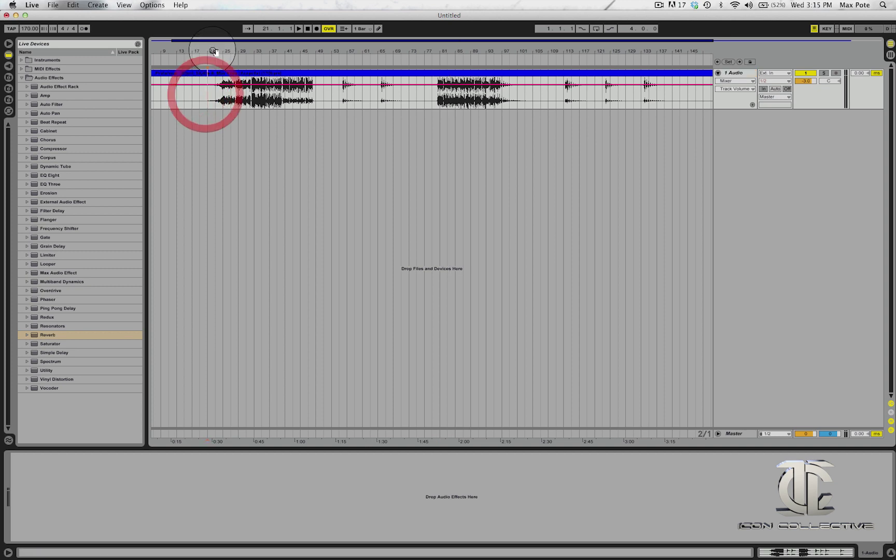
Step: Play back the audio track from bar 21 to listen to the start of the first vocal section
mouse_move(206, 47)
left_mouse_down()
mouse_move(207, 67)
mouse_move(208, 49)
left_mouse_up()
key("space")
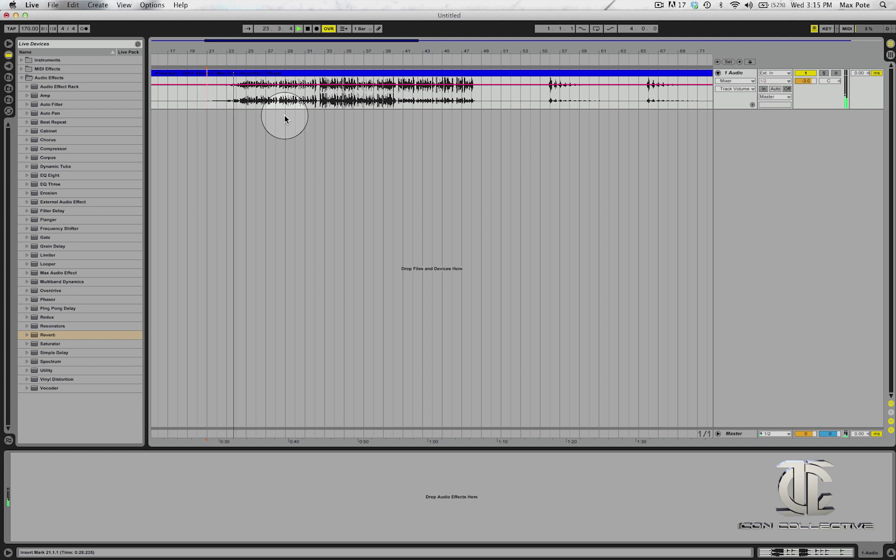
key("space")
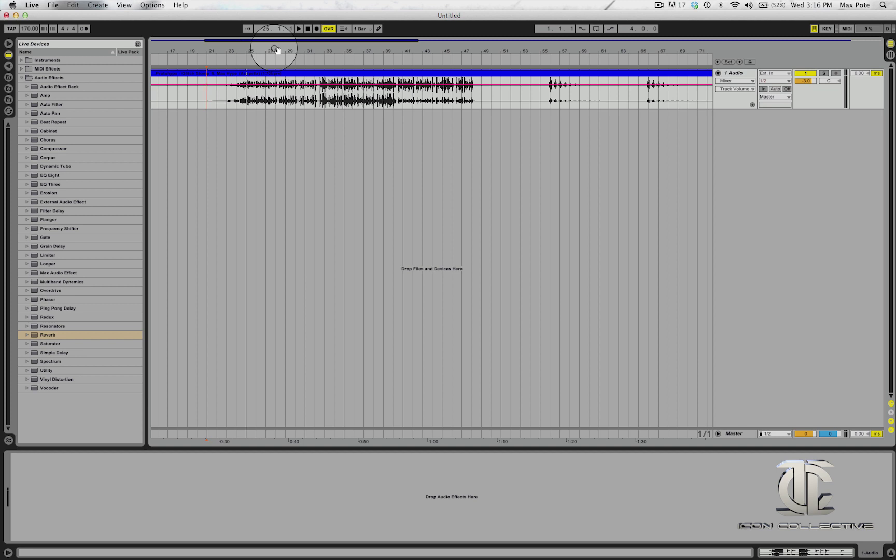
Step: Play back the second vocal section from 80.3.1, where its waveform begins
left_click_drag(274, 49, 275, 44)
left_click_drag(657, 49, 449, 46)
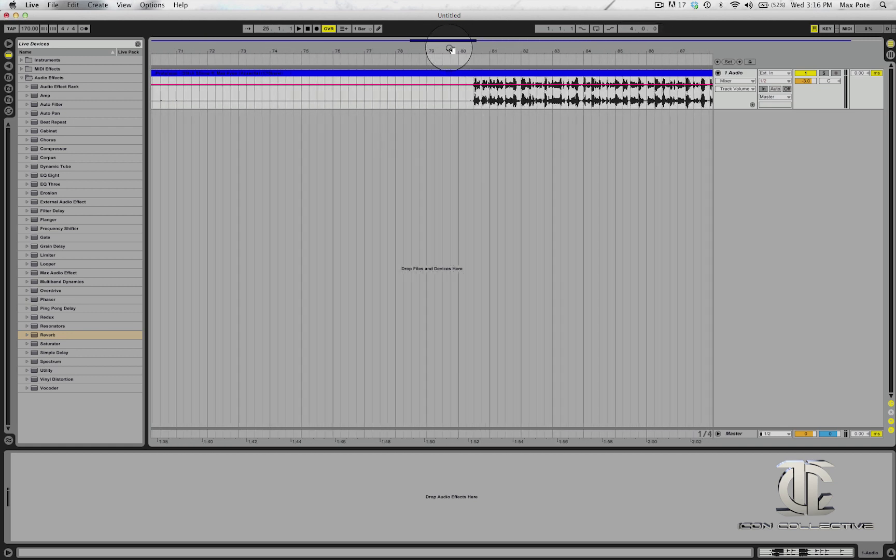
left_click(472, 98)
key("space")
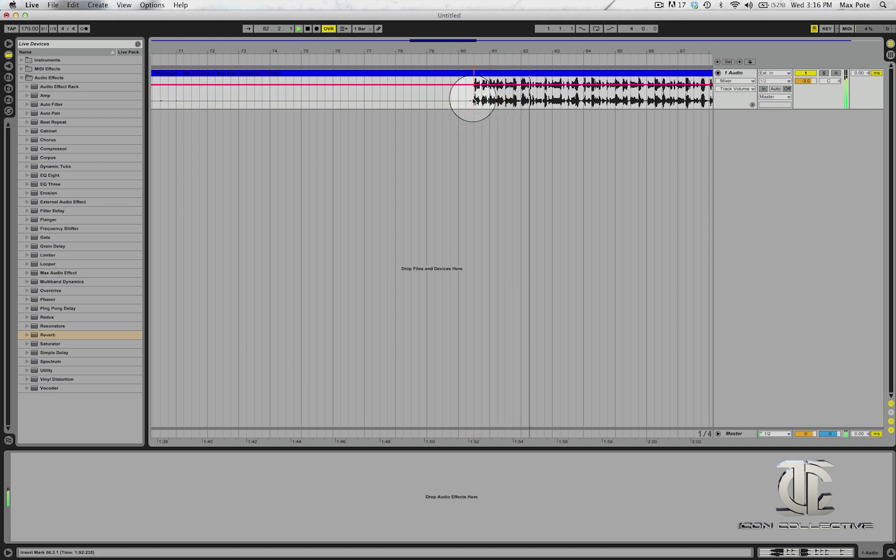
key("space")
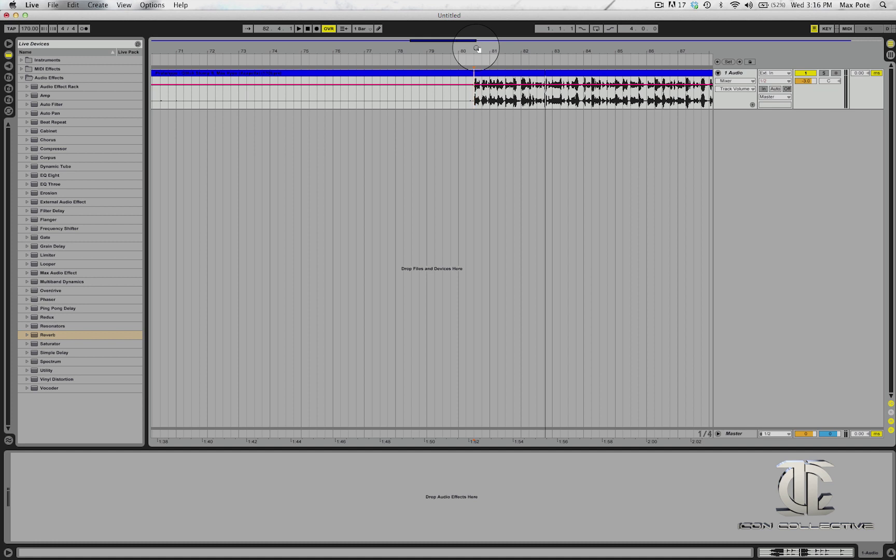
Step: Select the opening sound of the second vocal section from 80.3.1 to 80.3.3 and audition it
left_click_drag(478, 49, 472, 65)
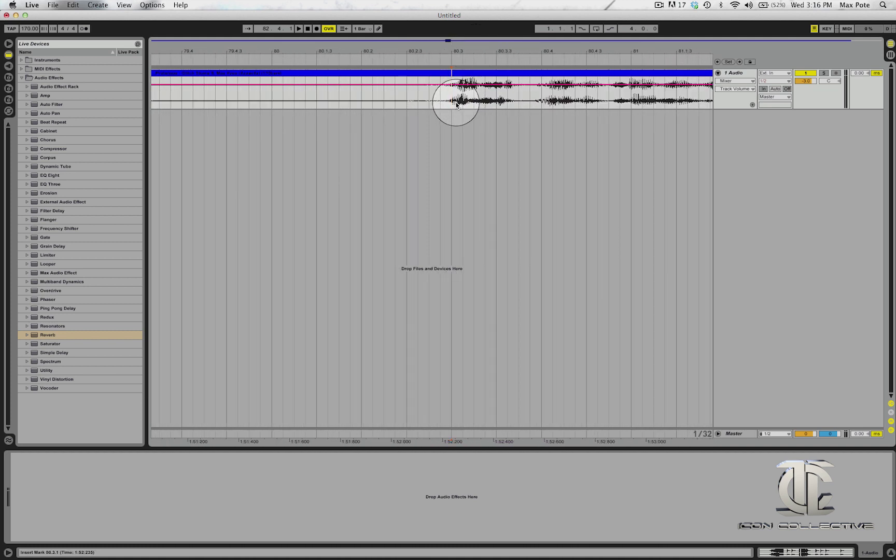
left_click_drag(454, 102, 498, 102)
key("space")
key("space")
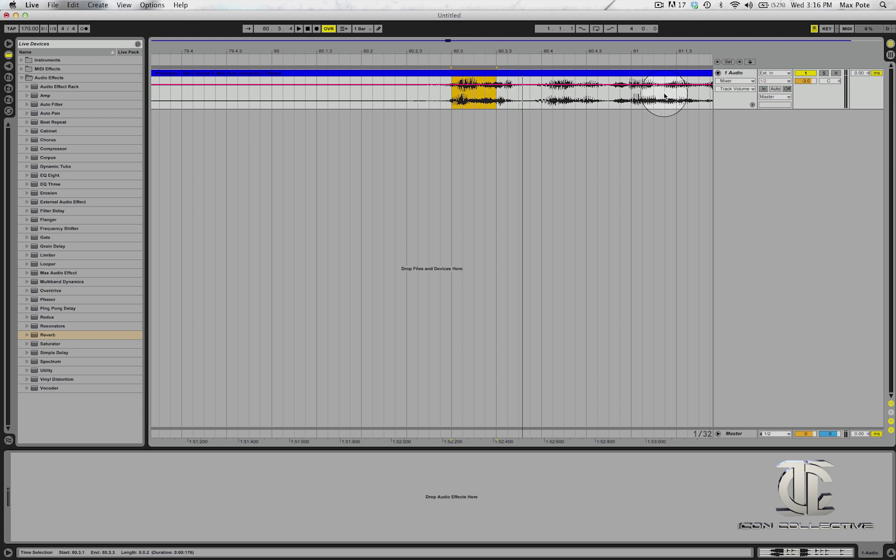
Step: Add a second audio track and copy the 80.3.1 to 80.3.3 slice onto it at the same position
key("super+t")
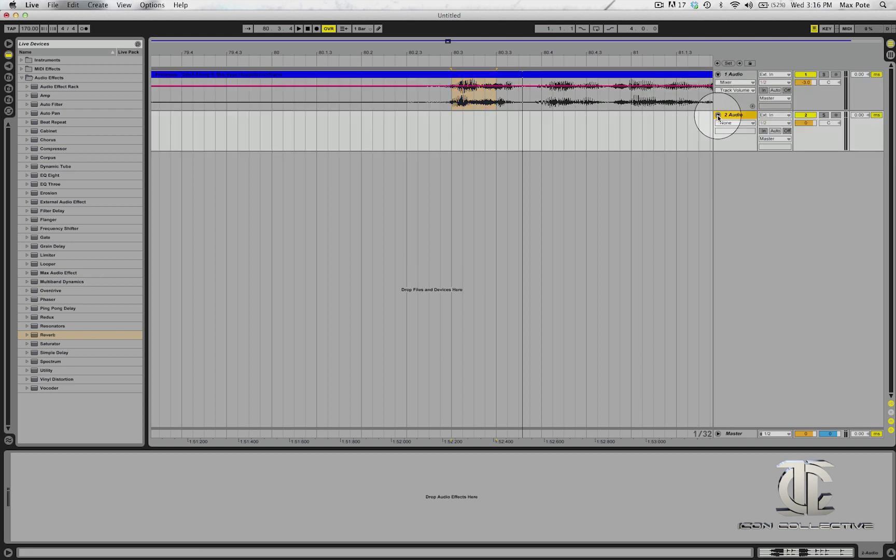
left_click_drag(452, 102, 496, 102)
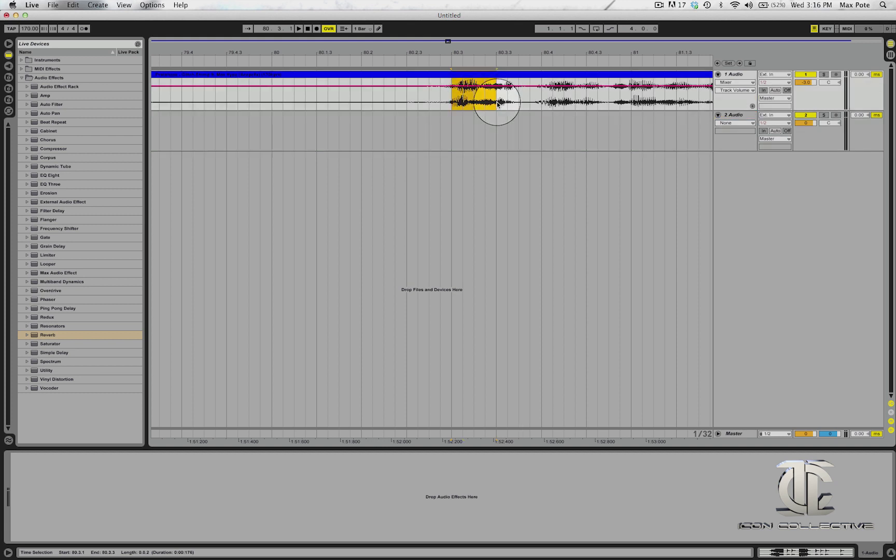
left_click(451, 125)
key("super+v")
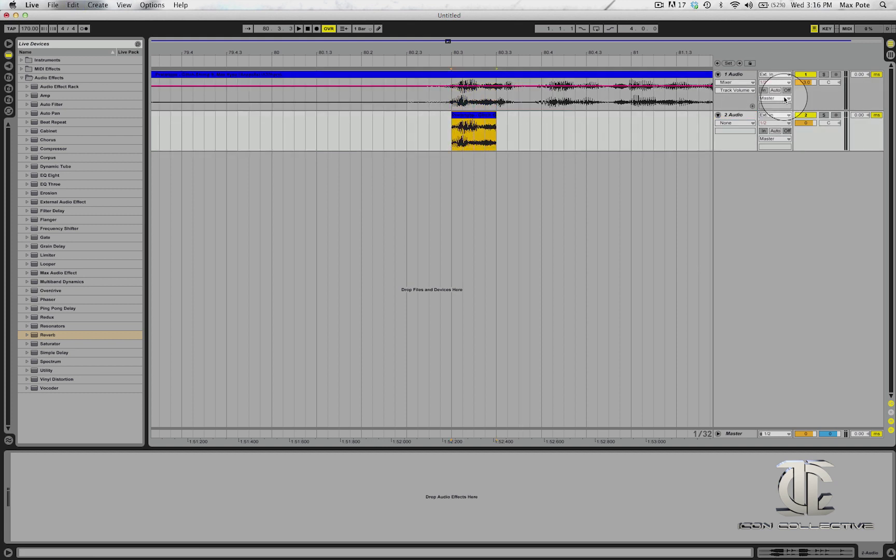
Step: Solo the second audio track at a volume of -3.0 dB and audition the copied slice
left_click(822, 116)
left_click(801, 123)
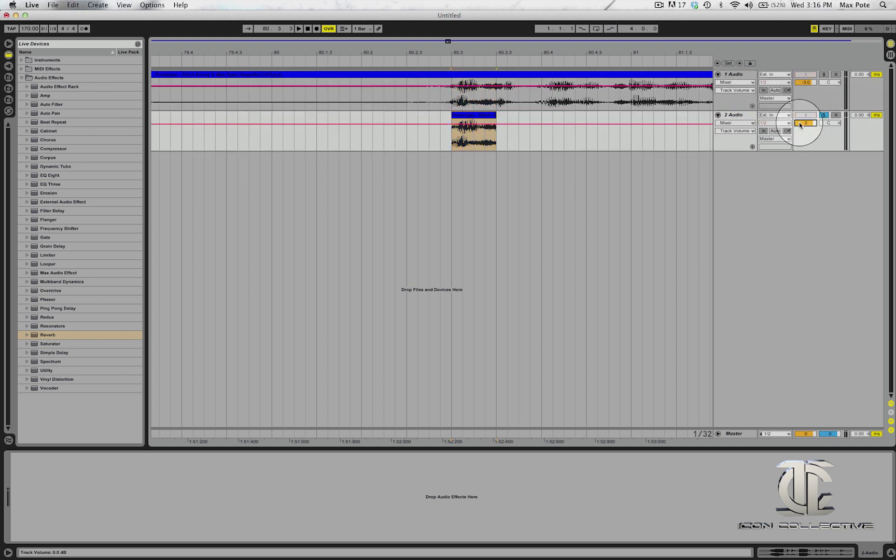
left_click(449, 144)
key("space")
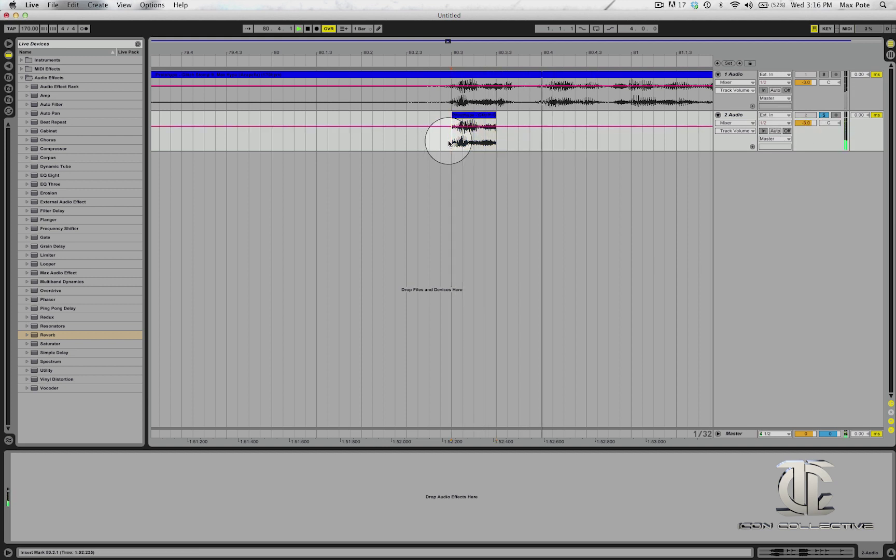
key("space")
Step: Load the Reverb audio effect onto the second audio track
left_click(470, 101)
left_click_drag(494, 52, 486, 47)
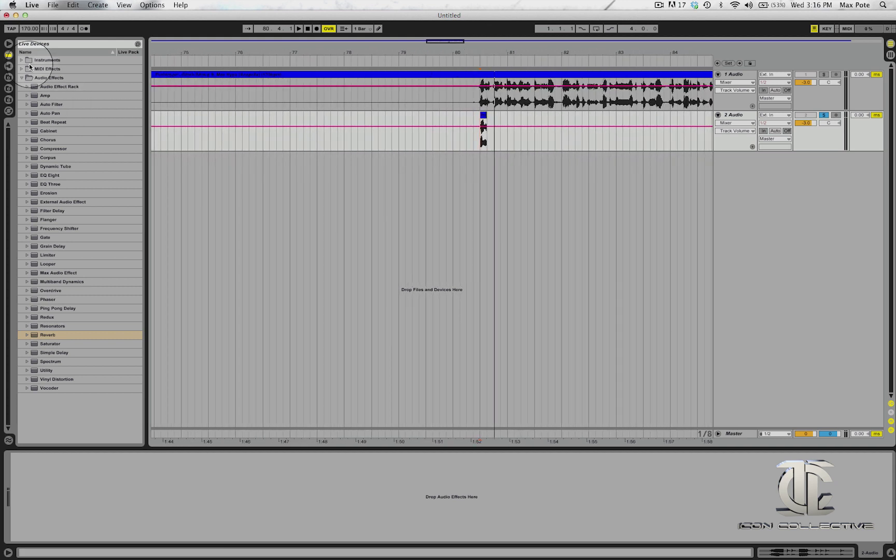
left_click(9, 56)
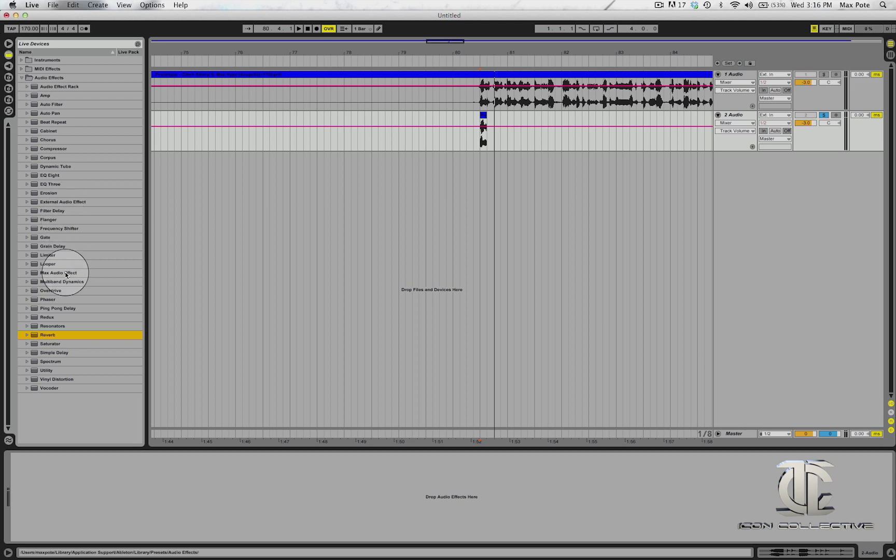
double_click(54, 335)
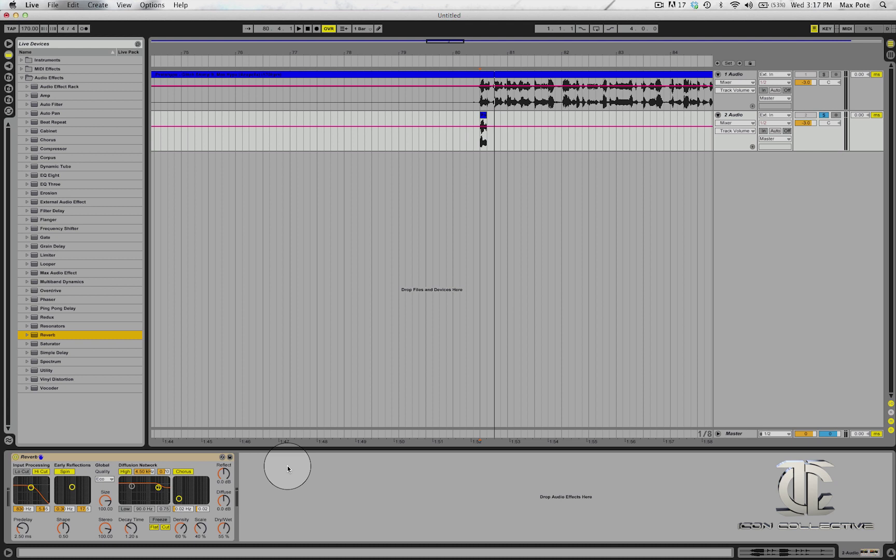
Step: Set the reverb's Dry/Wet to 90 % and its global Quality to High
left_click(224, 529)
left_click_drag(224, 529, 224, 529)
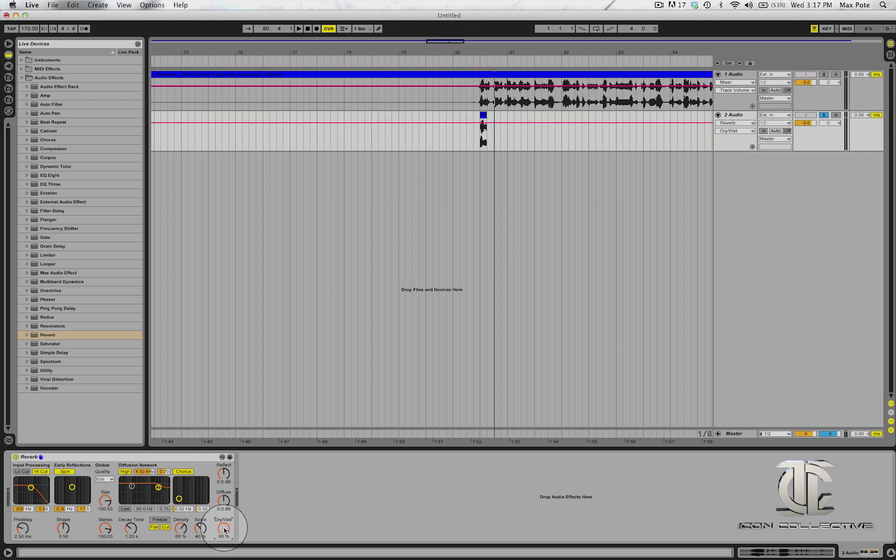
left_click(111, 481)
left_click(107, 500)
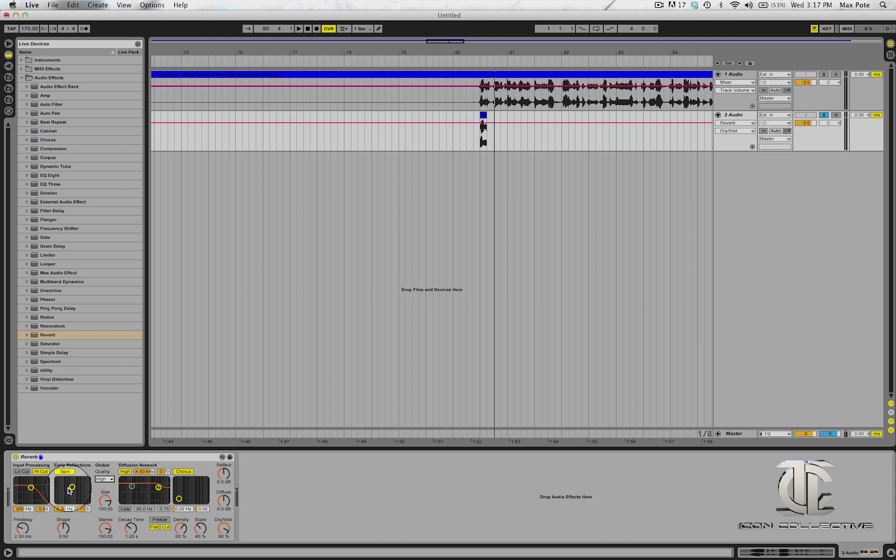
Step: Replace the reverb's Hi Cut with Lo Cut at about 5.6 kHz and set the Decay Time to 12.3 s
left_click(42, 472)
left_click(22, 471)
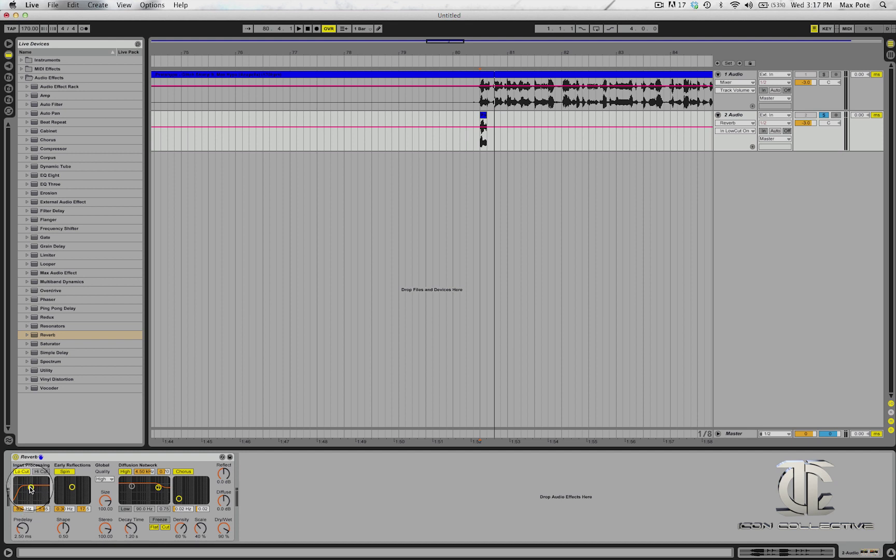
left_click_drag(35, 487, 39, 487)
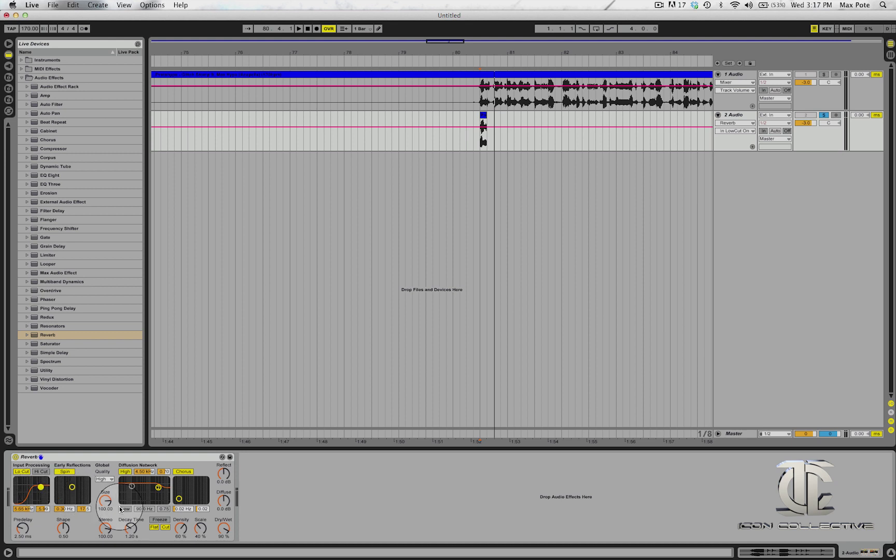
left_click(131, 528)
left_click_drag(131, 528, 132, 529)
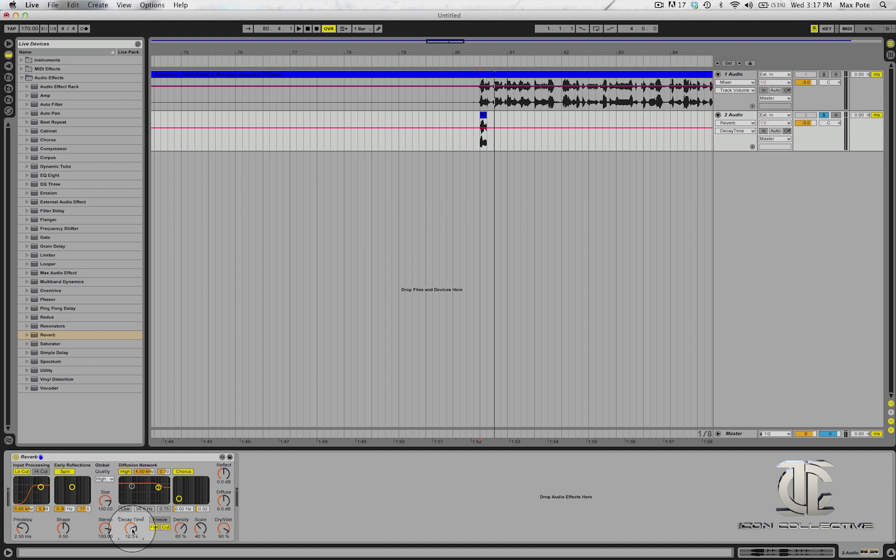
left_click(218, 439)
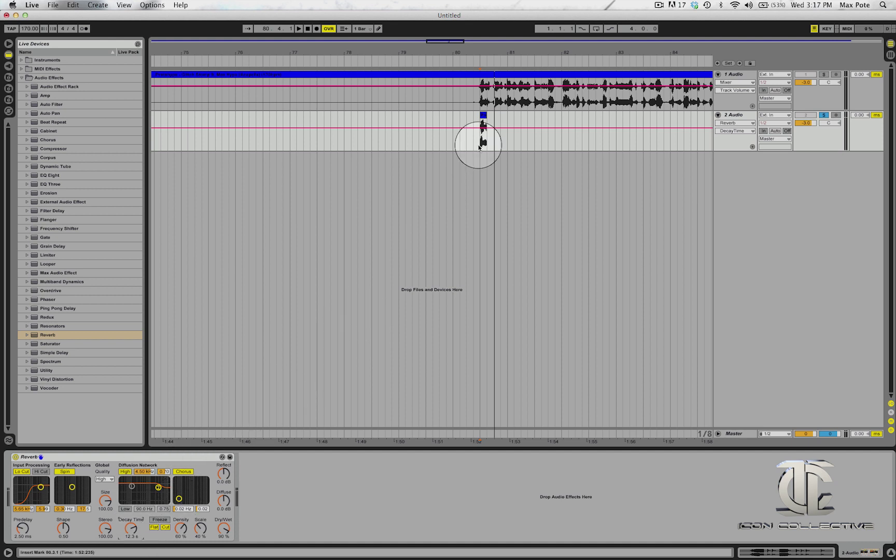
Step: Audition the vocal slice with its reverb tail twice from 80.3.1
left_click(482, 141)
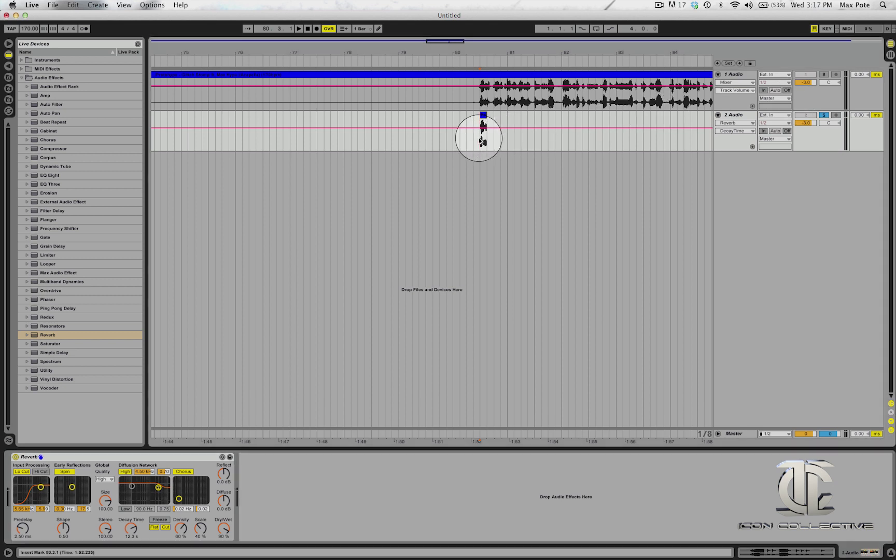
key("space")
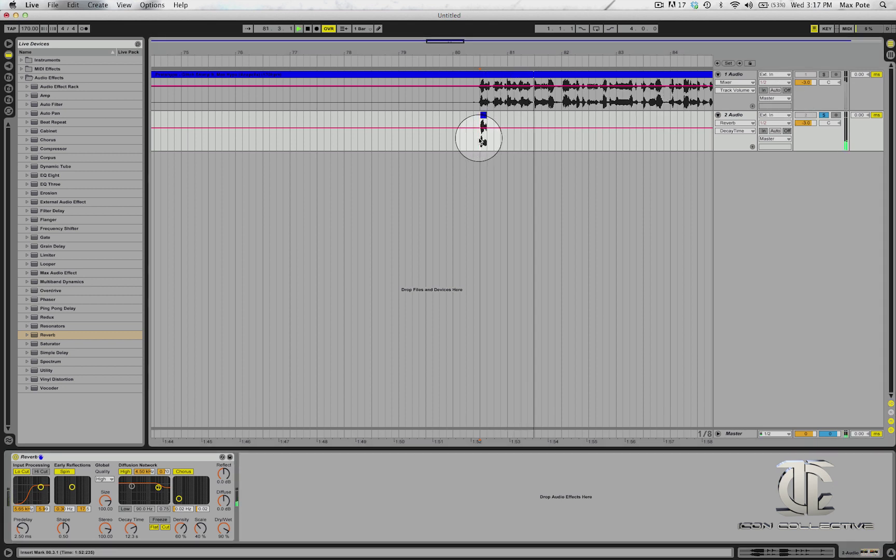
key("space")
key("space")
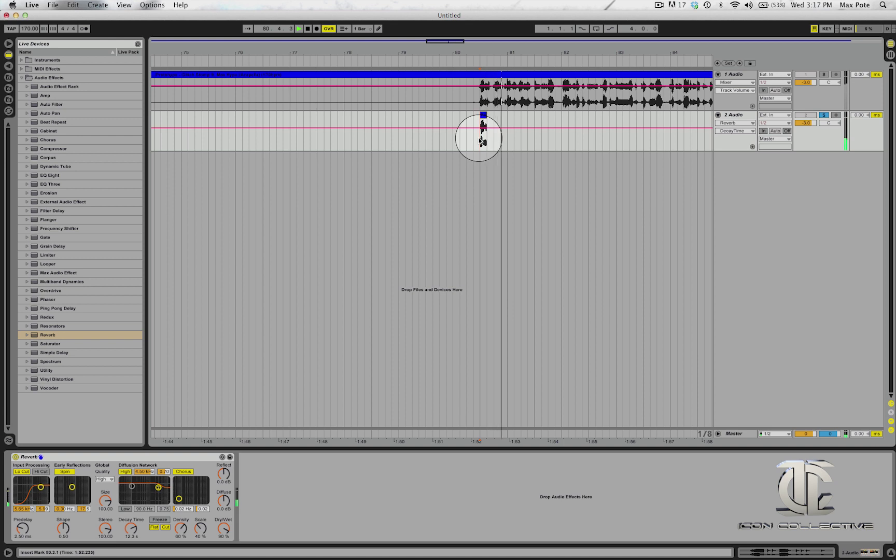
key("space")
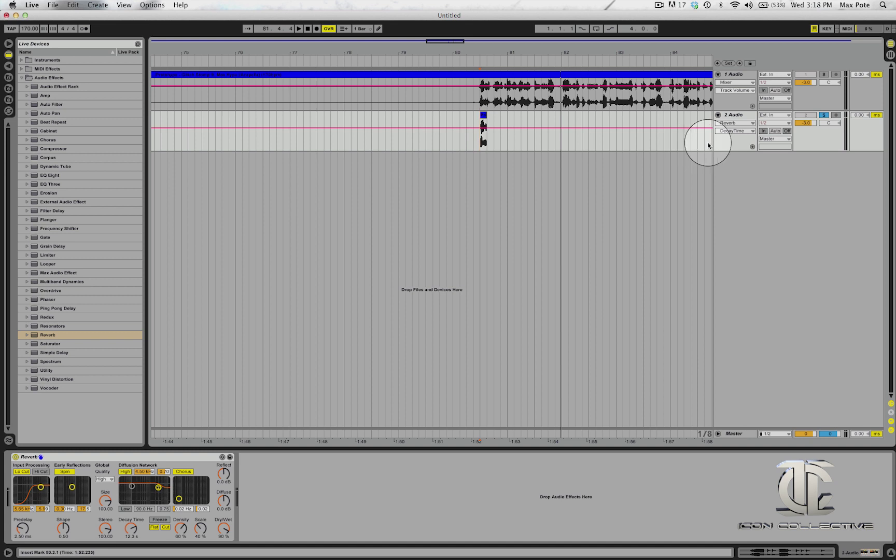
Step: Add a third audio track below the reverb track and unfold it
left_click(738, 115)
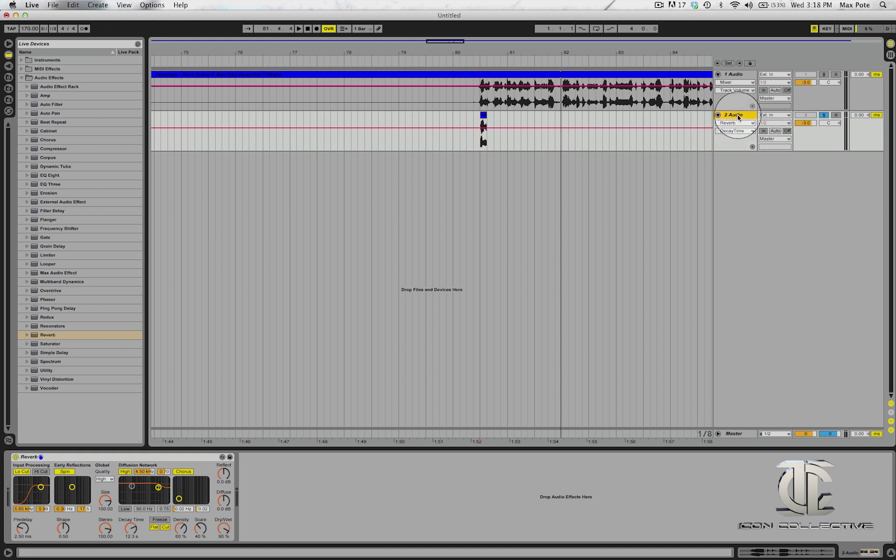
key("super+t")
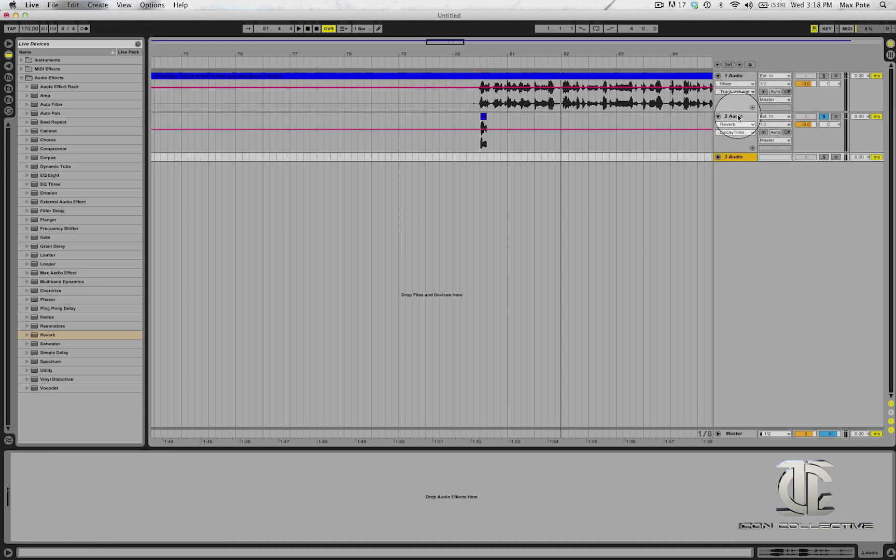
left_click(717, 157)
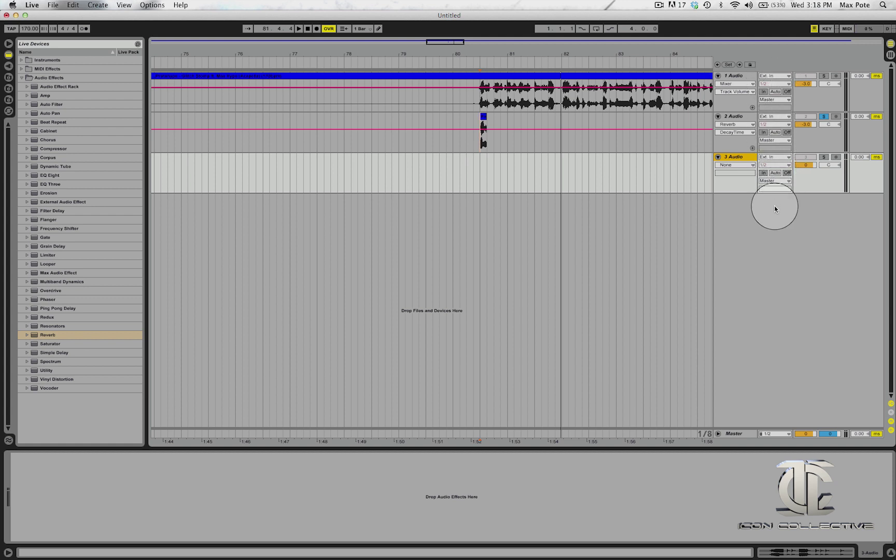
Step: Set the third track's audio input to 2-Audio
left_click(891, 412)
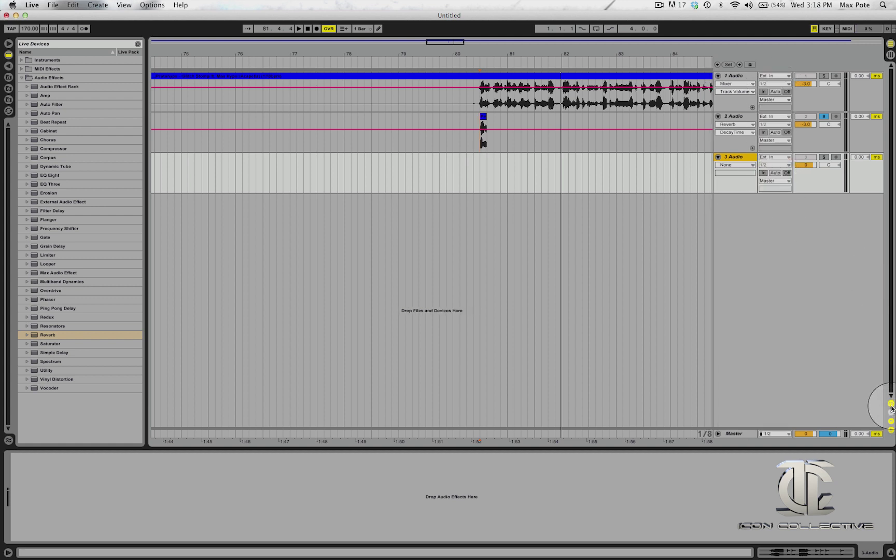
left_click(777, 158)
left_click(776, 189)
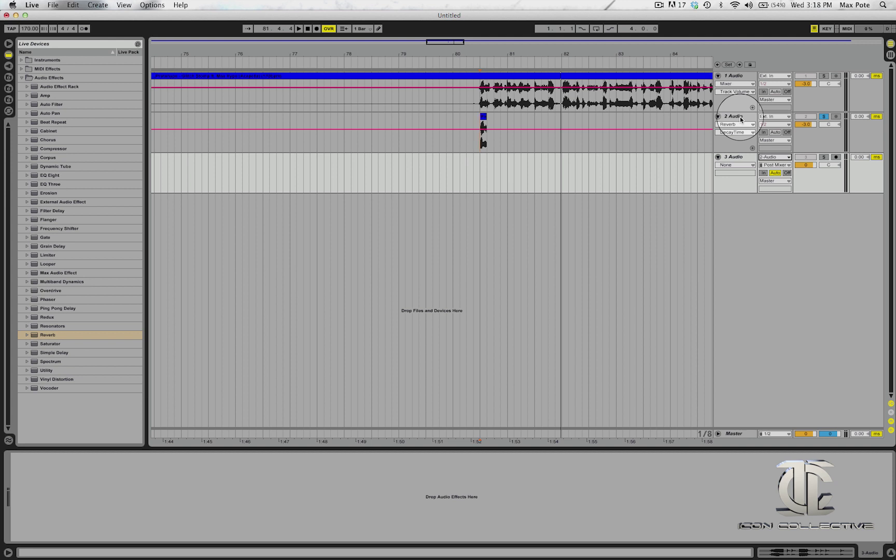
Step: Arm the third track for recording and mute it, keeping the second track soloed
left_click(836, 157)
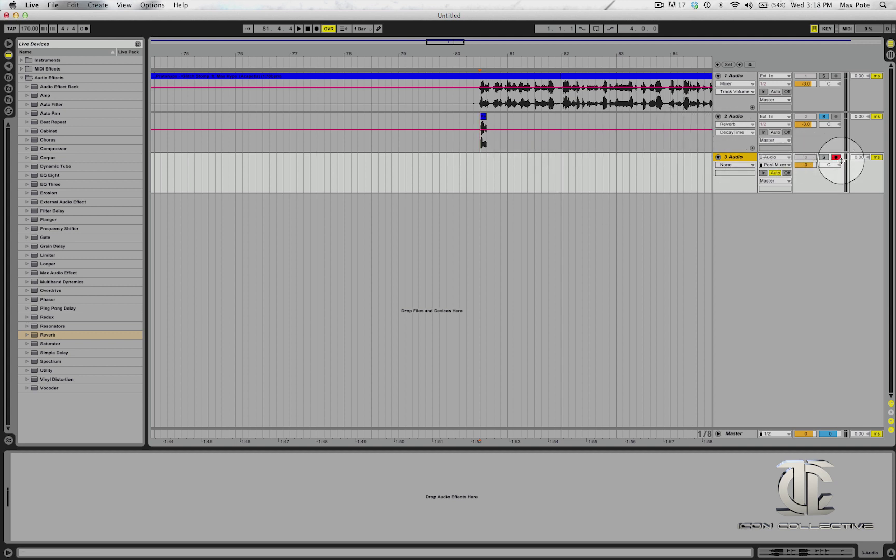
left_click(823, 117)
left_click(809, 156)
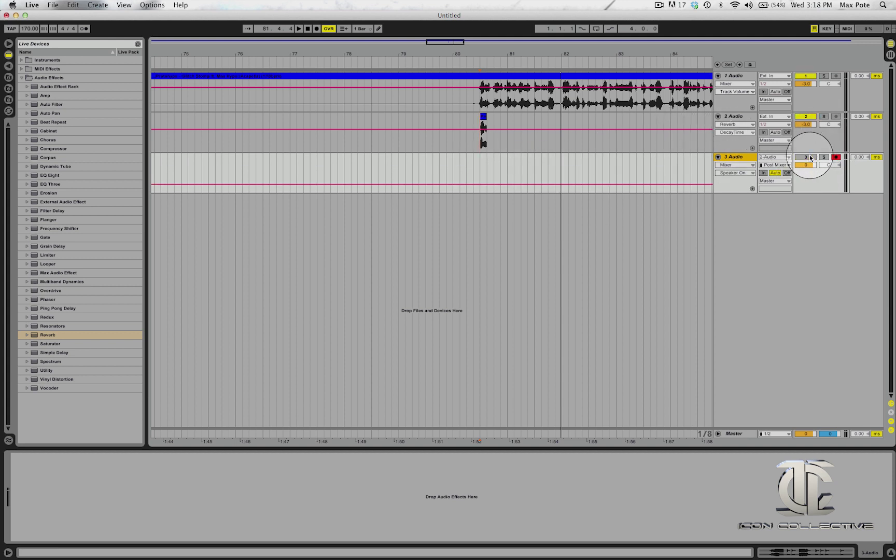
left_click(823, 117)
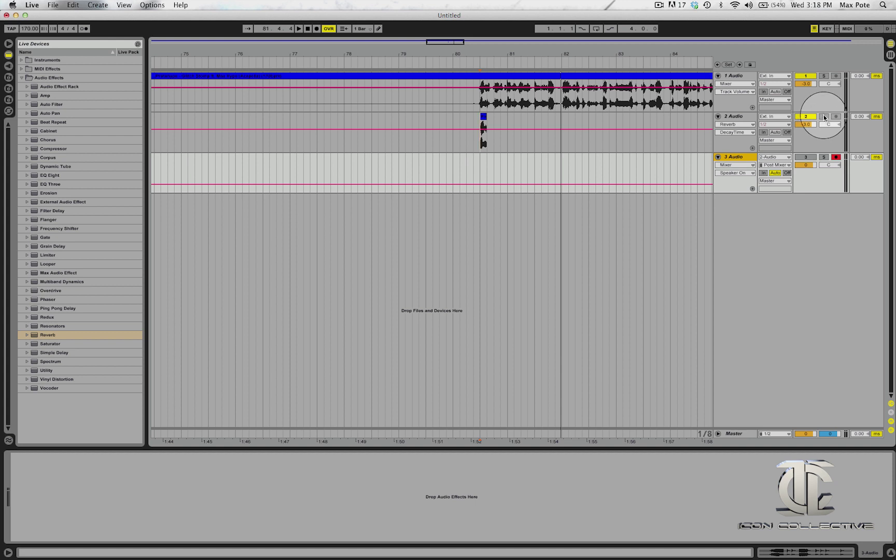
Step: Record the reverb-soaked vocal slice and its full tail onto the third track, starting from 80.2.1
left_click(466, 167)
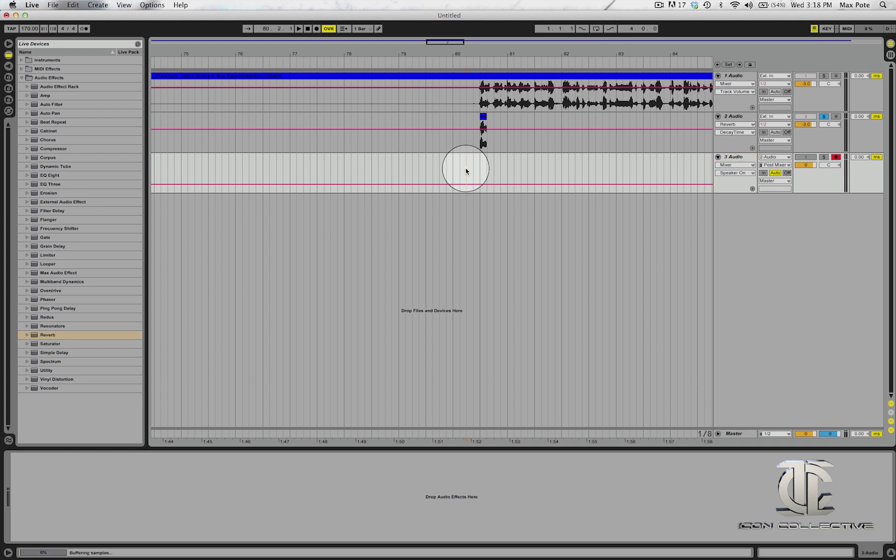
left_click(316, 29)
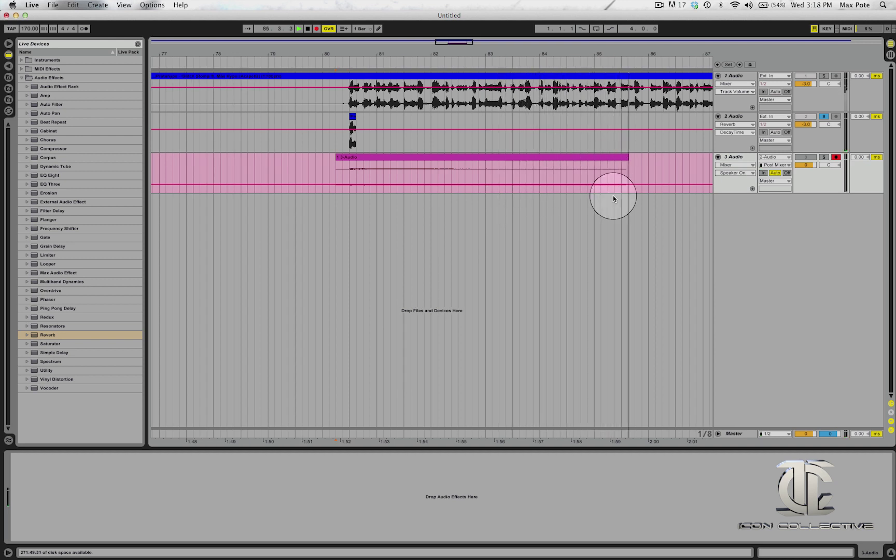
key("space")
left_click_drag(477, 50, 476, 43)
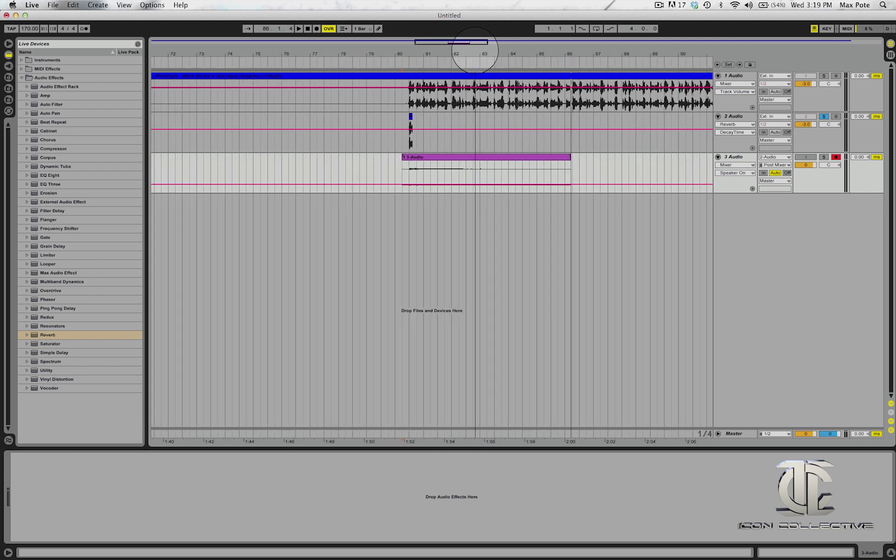
Step: Delete the second track holding the original slice and Reverb, and solo the track with the recorded tail
left_click(734, 118)
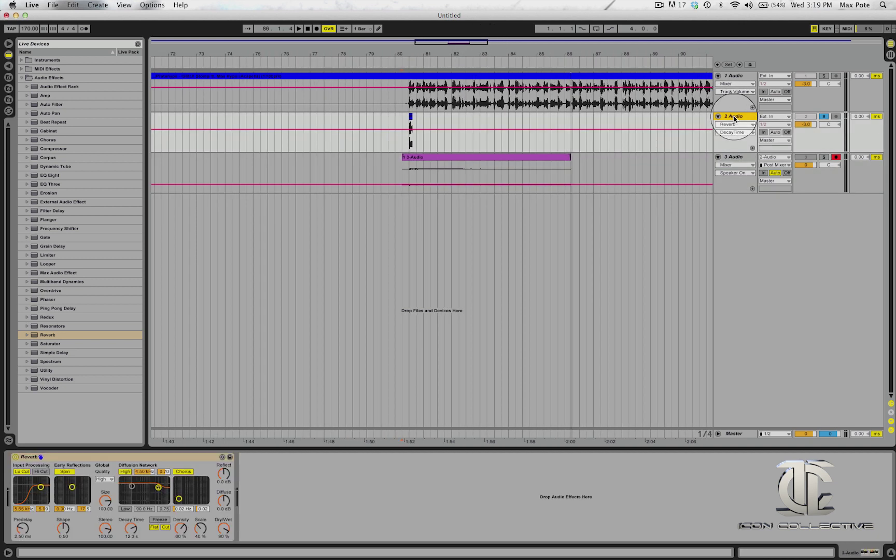
key("Delete")
left_click(822, 115)
Step: Audition the recorded reverb tail from 80.2.1
left_click(411, 139)
key("space")
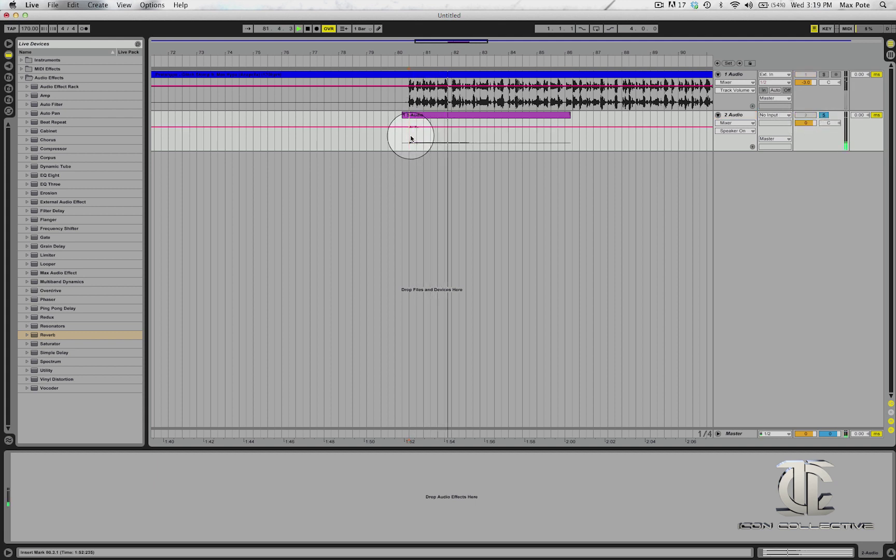
key("space")
Step: Open the recorded reverb clip and raise its gain to 13.3 dB
left_click(551, 122)
double_click(540, 117)
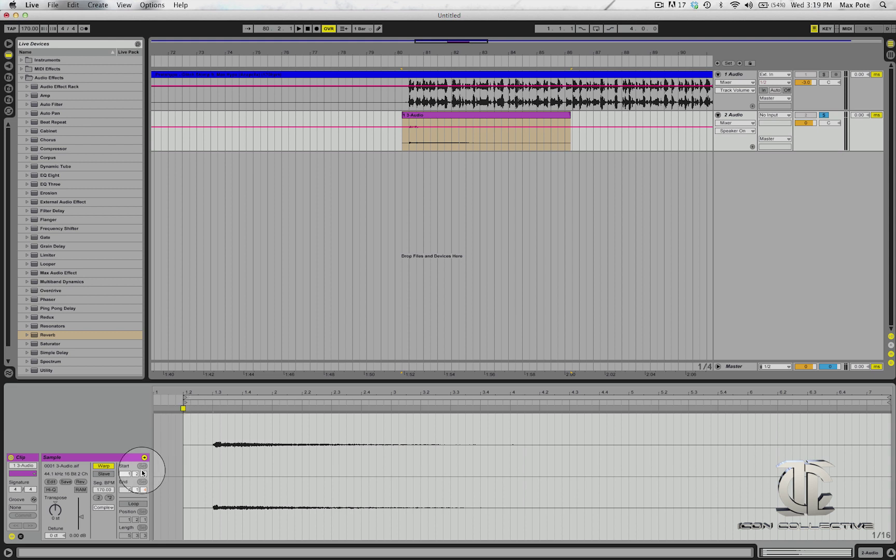
left_click_drag(81, 518, 81, 506)
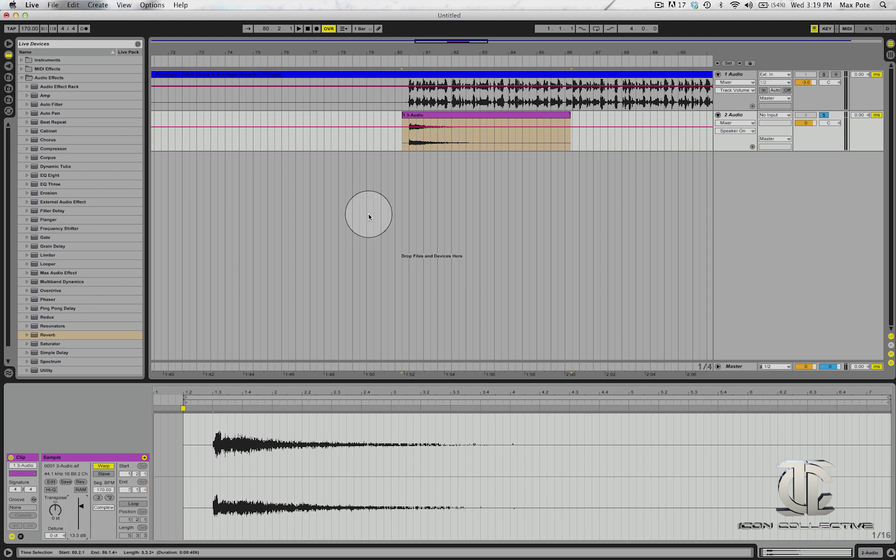
Step: Reverse the recorded reverb clip and move it earlier so its loudest point meets the first vocal near 80.3
left_click_drag(416, 41, 409, 55)
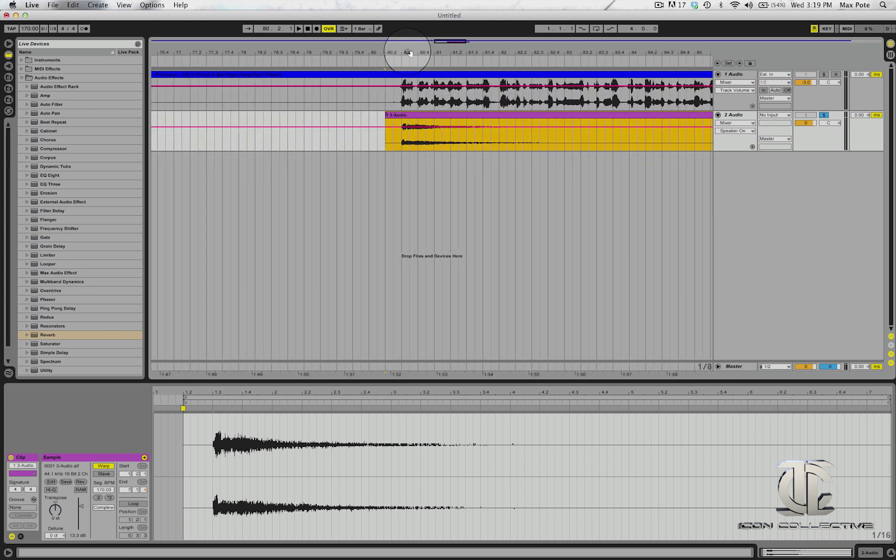
double_click(417, 114)
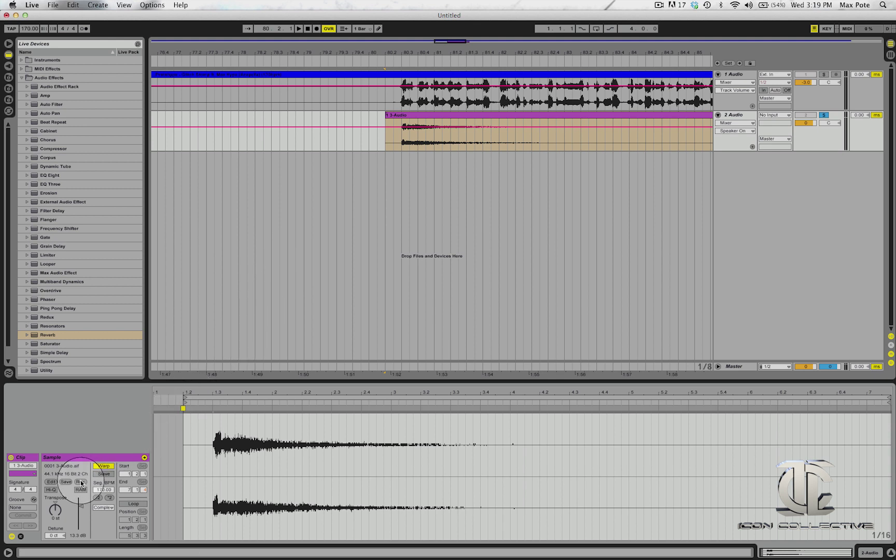
left_click_drag(488, 54, 486, 40)
left_click_drag(550, 116, 449, 134)
left_click_drag(467, 48, 467, 57)
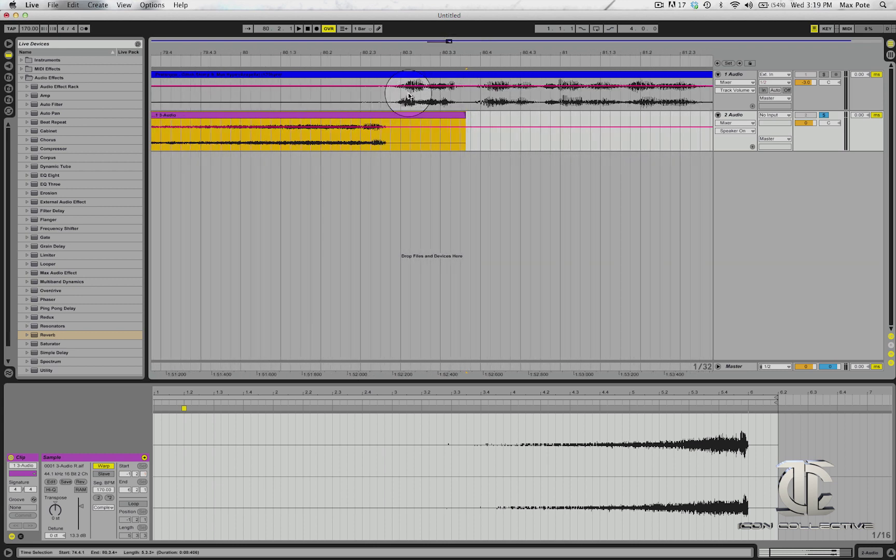
left_click_drag(390, 117, 417, 116)
Step: Delete the silent end of the reversed clip and turn off the second track's solo
left_click_drag(510, 126, 423, 124)
key("Delete")
left_click_drag(404, 54, 406, 52)
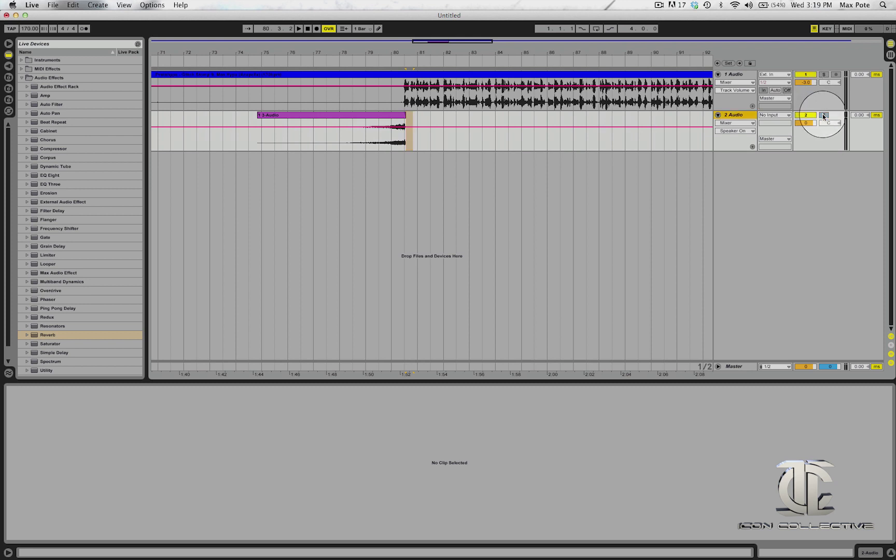
Step: Audition the reversed reverb swell together with the vocal track
left_click(324, 171)
left_click(341, 141)
key("space")
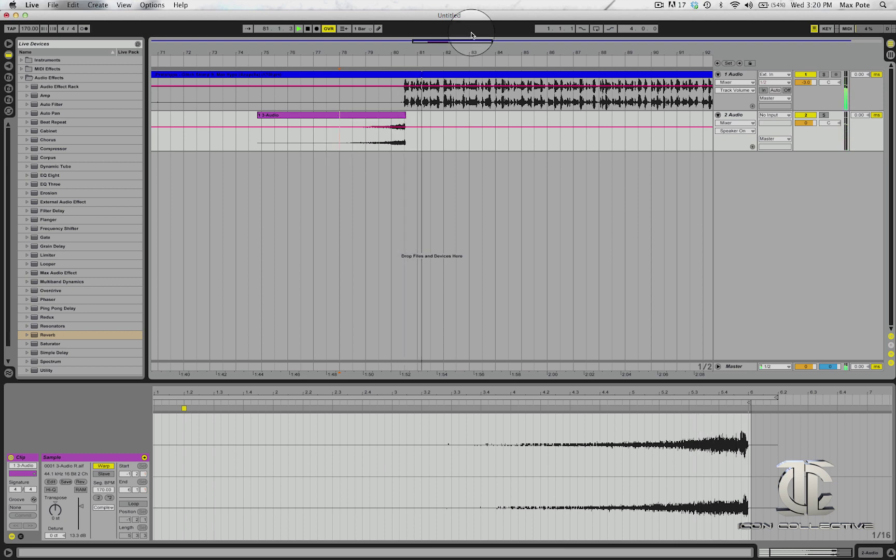
key("space")
Step: Nudge the reversed clip slightly later so its peak overlaps the start of the first vocal
left_click_drag(403, 51, 404, 54)
left_click(437, 117)
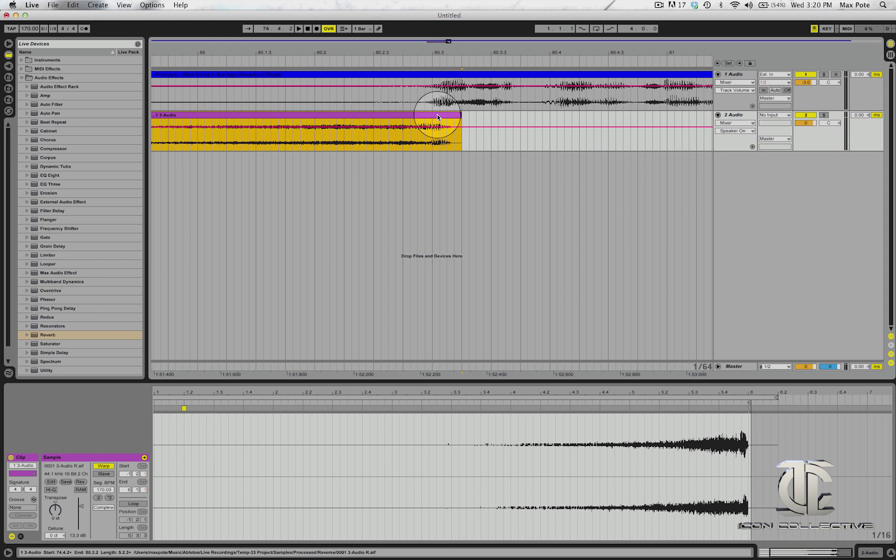
left_click_drag(437, 117, 448, 114)
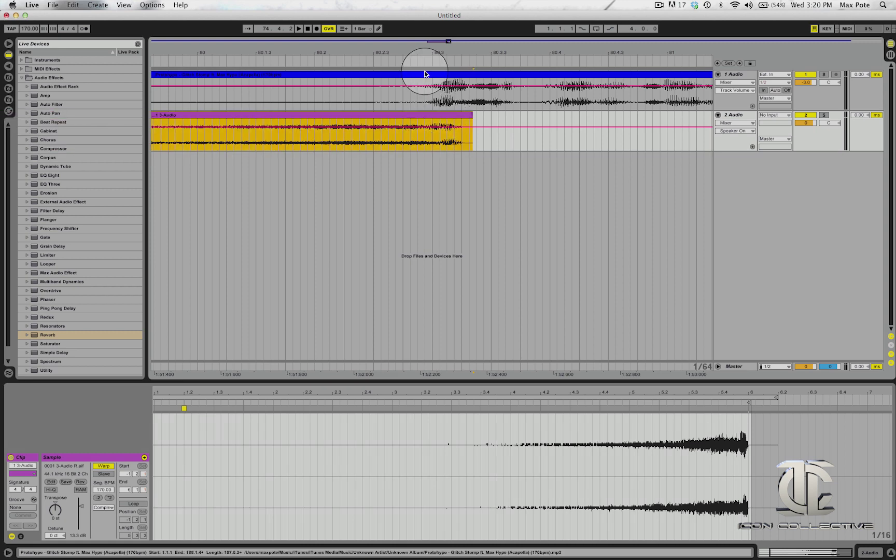
left_click_drag(421, 54, 420, 43)
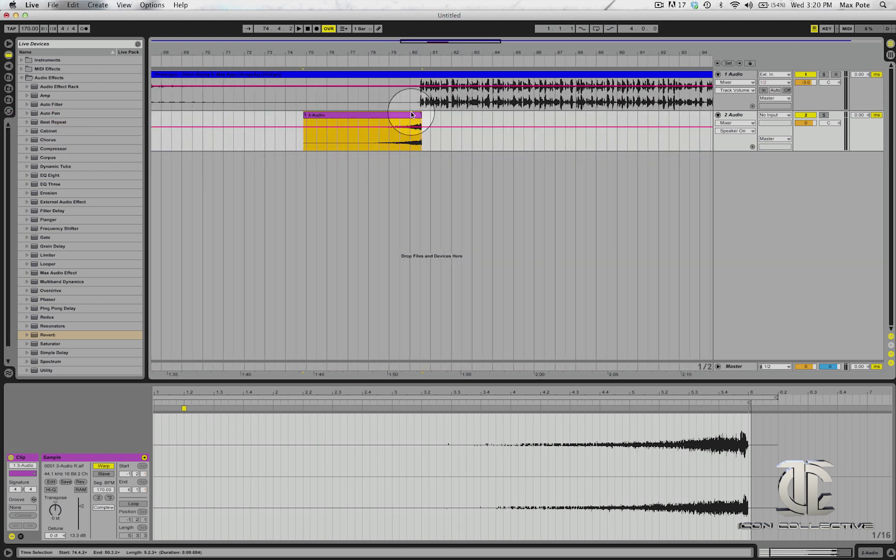
Step: Draw a rising clip volume envelope from about 2.4 up to 100% at the reversed clip's end, and audition it
double_click(406, 117)
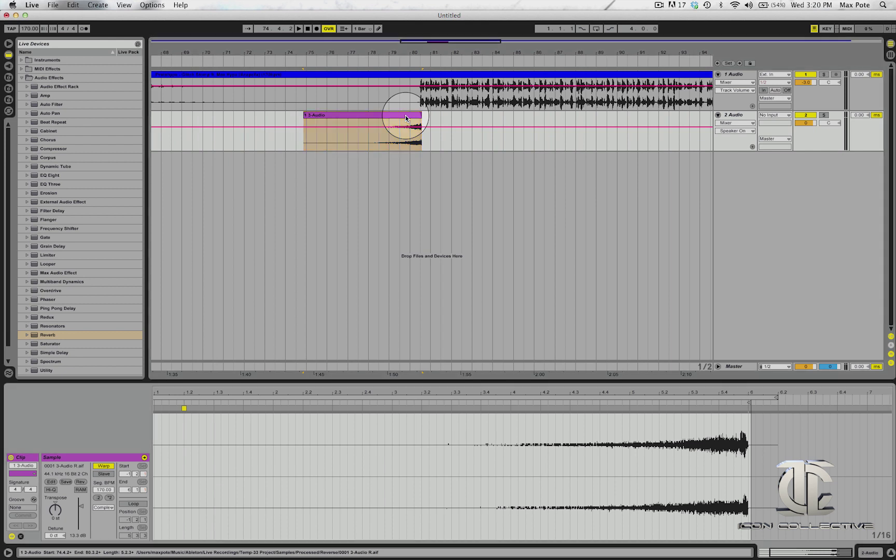
left_click(20, 536)
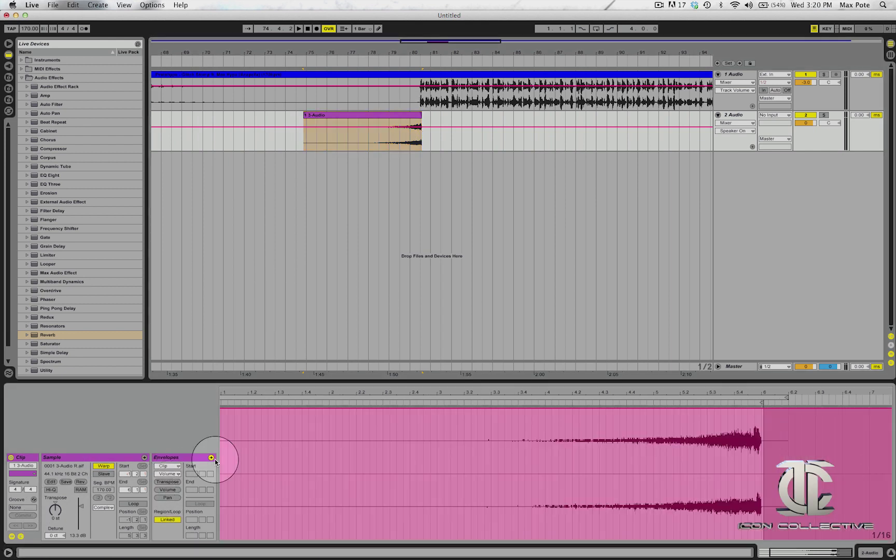
double_click(760, 409)
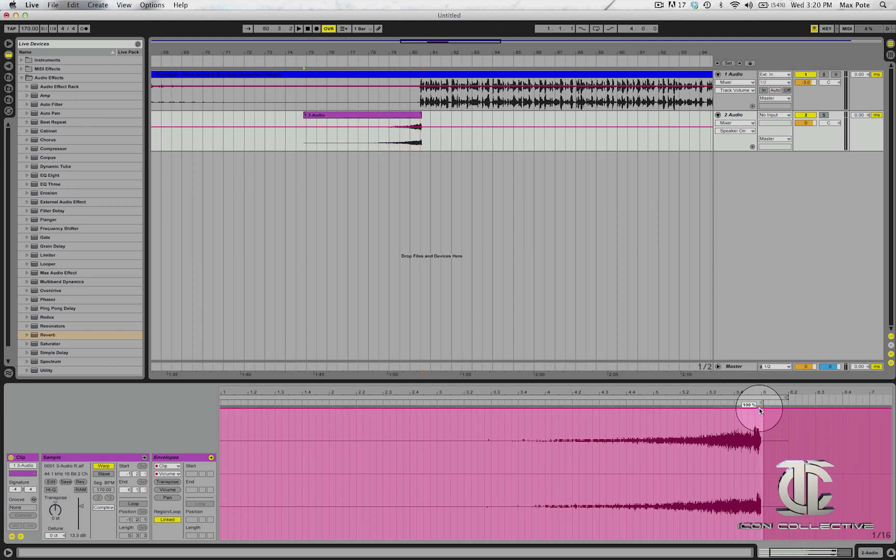
left_click_drag(740, 411, 424, 517)
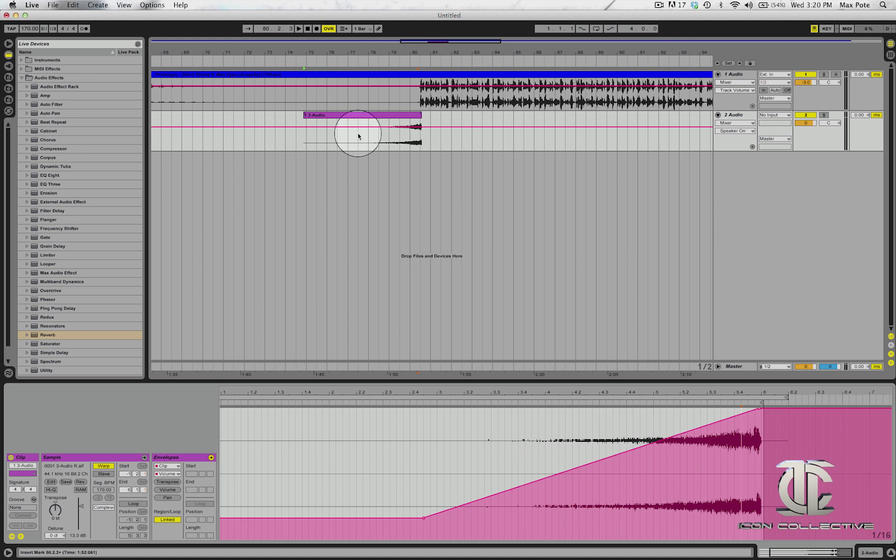
left_click(302, 140)
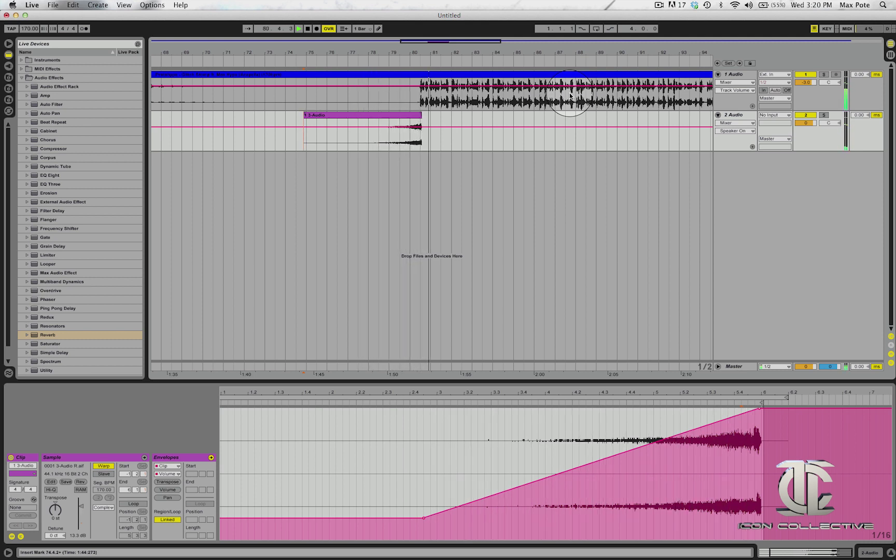
key("space")
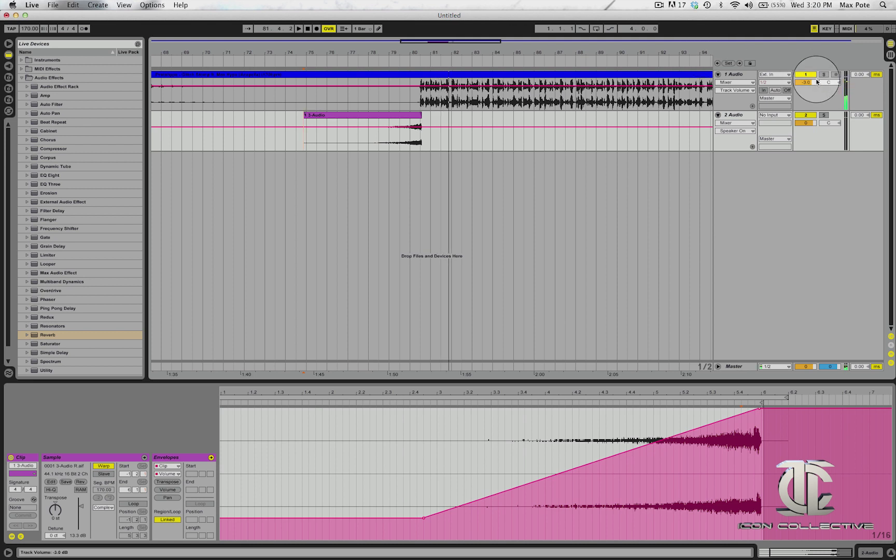
Step: Set the second track's volume to -3 dB and audition the swell into the vocal
left_click(807, 125)
type("-3")
key("Return")
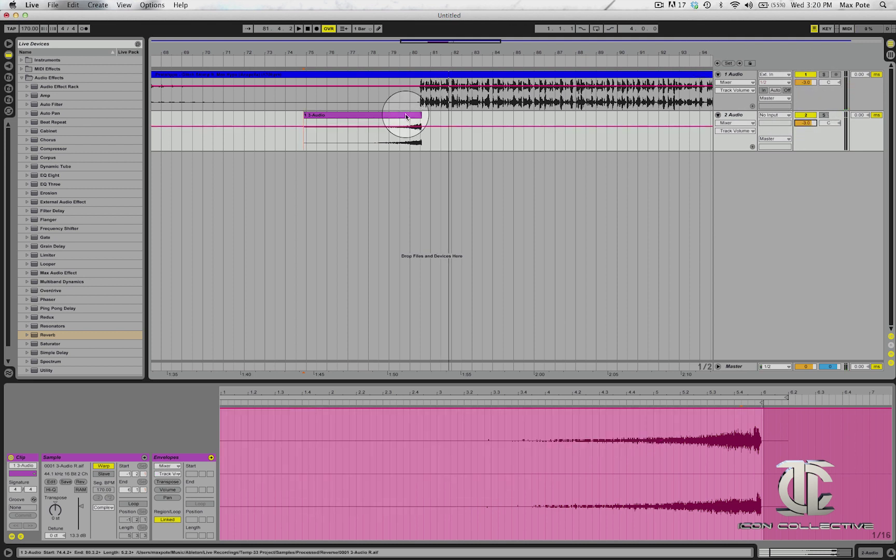
left_click(398, 140)
key("space")
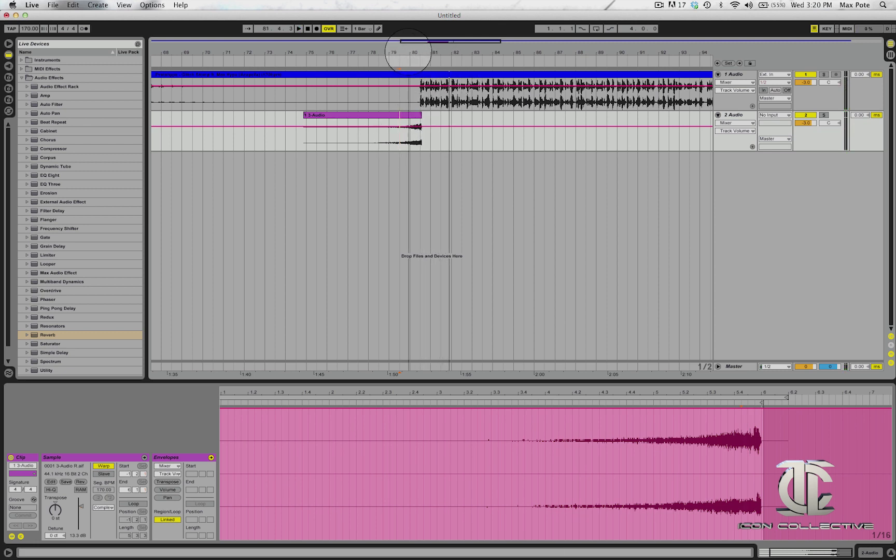
Step: Cut a stutter into the reversed tail by deleting every other 1/32-note slice from 80.3.1 back to 79.3.3
left_click_drag(408, 52, 408, 52)
left_click_drag(545, 137, 553, 138)
key("super+e")
left_click(553, 139)
key("Delete")
key("Delete")
key("Left")
key("shift+Left")
key("Delete")
key("Left")
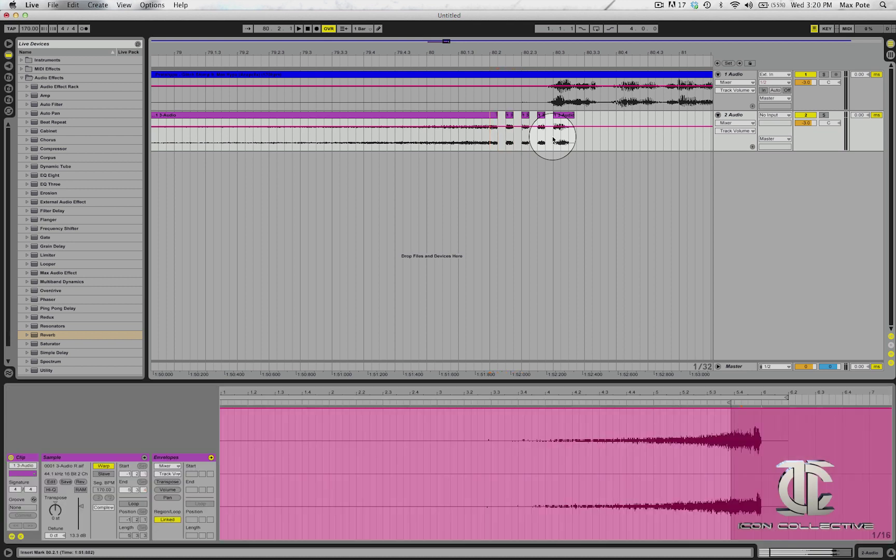
key("Delete")
key("Delete")
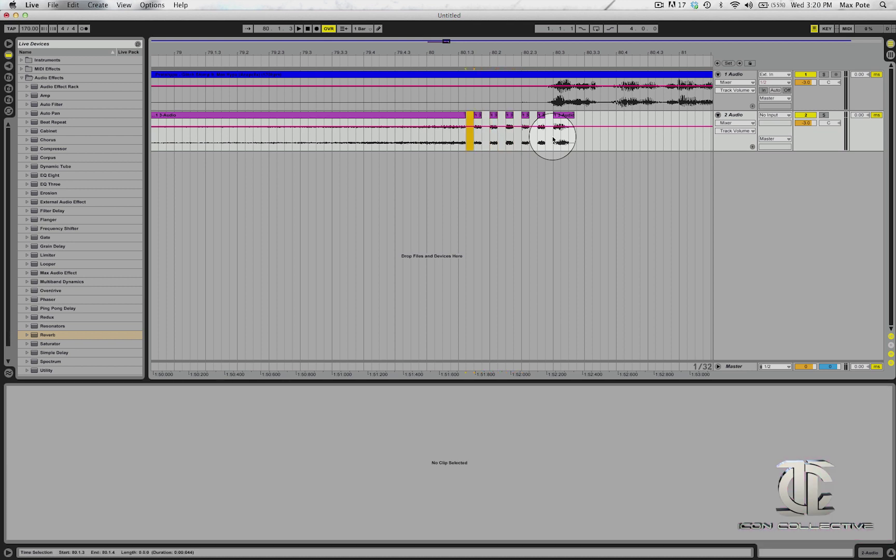
key("shift+Left")
key("Delete")
key("shift+Left")
key("Delete")
key("Delete")
key("Delete")
key("Delete")
key("shift+Left")
key("Delete")
key("Delete")
key("shift+Left")
key("Delete")
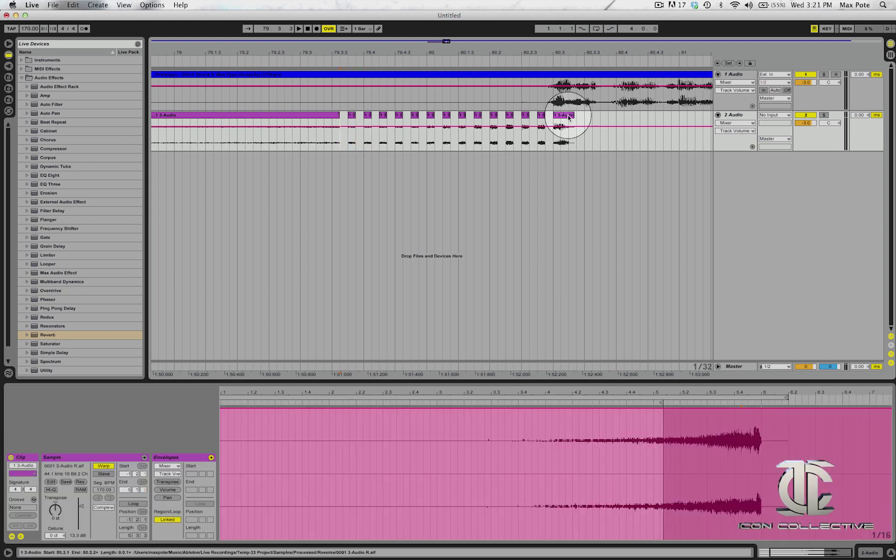
Step: Audition the stuttered reverse reverb into the vocal from 78.3.3
left_click_drag(489, 56, 485, 45)
left_click(361, 143)
key("space")
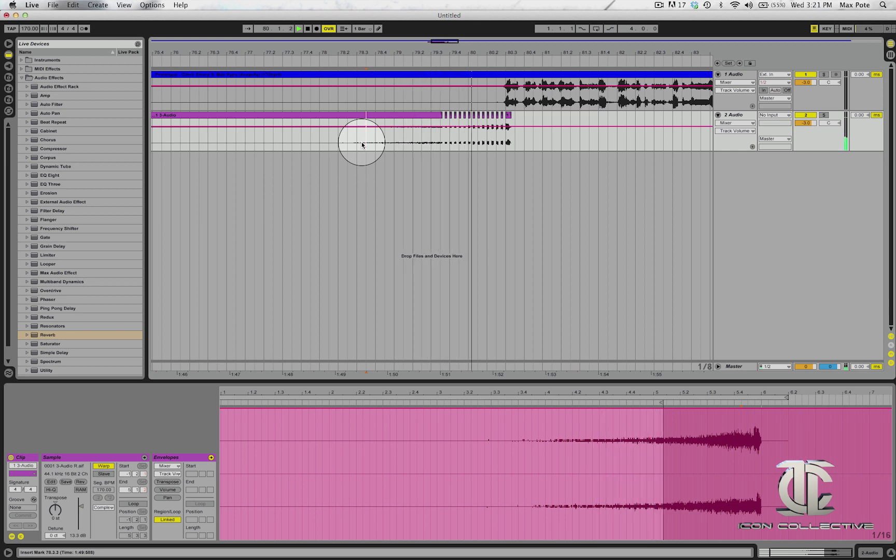
left_click(507, 52)
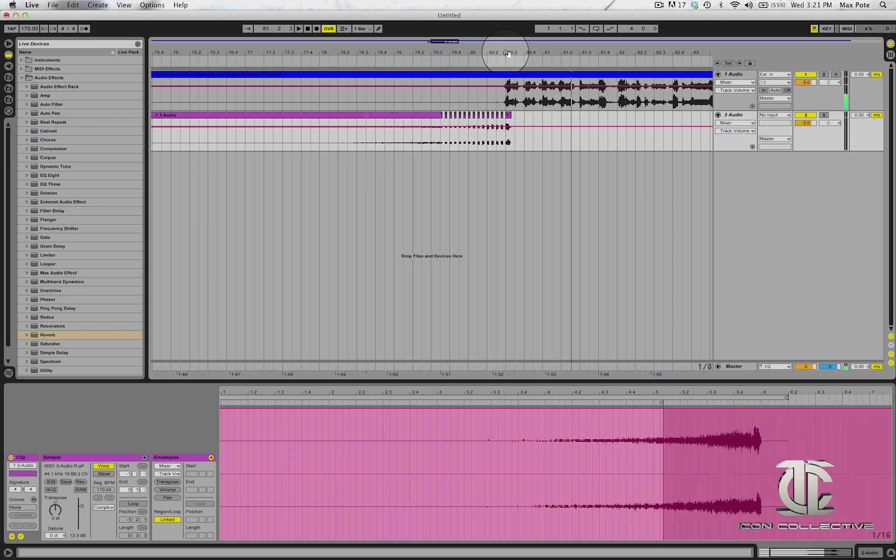